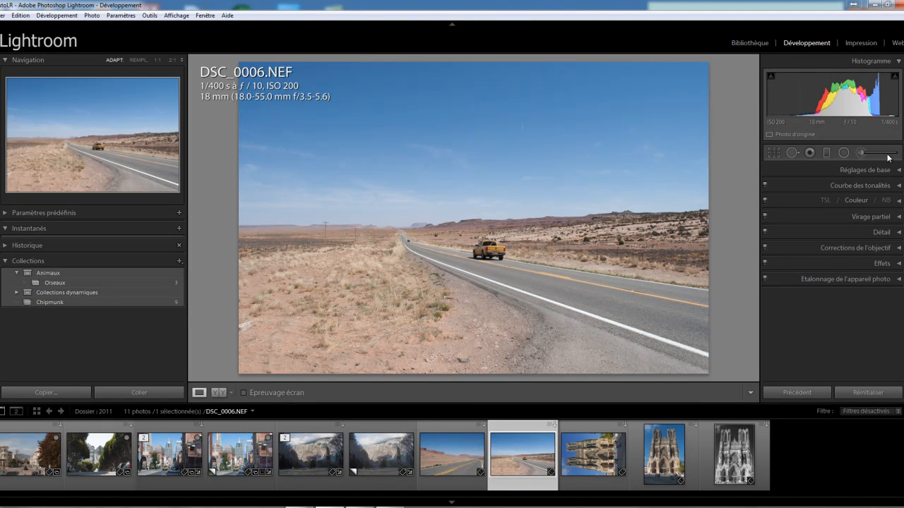
Crop DSC_0006.NEF to a smaller frame around the yellow truck and road, keeping the Original aspect ratio, and apply it
click(774, 152)
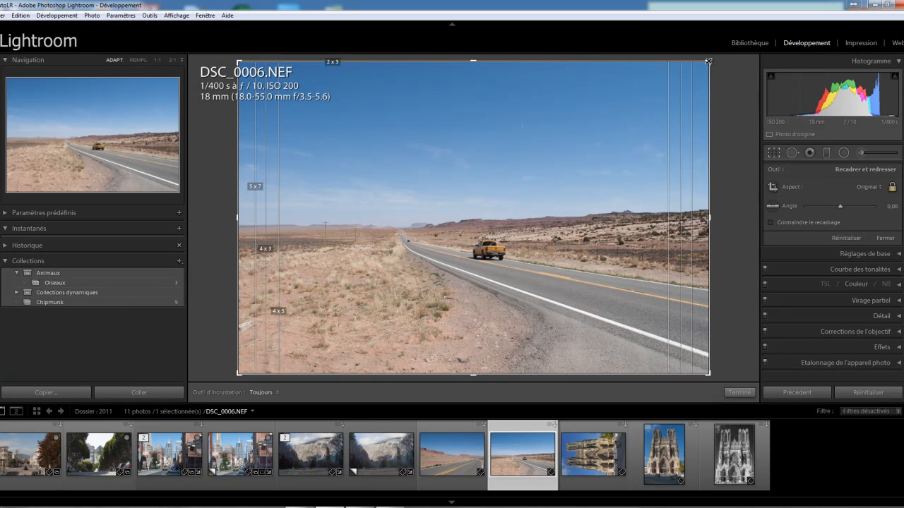
drag(709, 62, 614, 125)
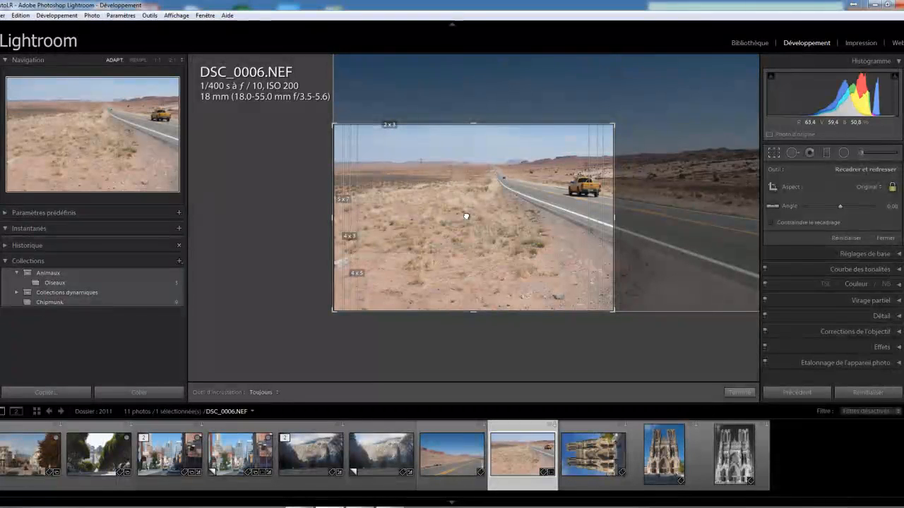
drag(515, 146, 346, 191)
drag(613, 125, 595, 137)
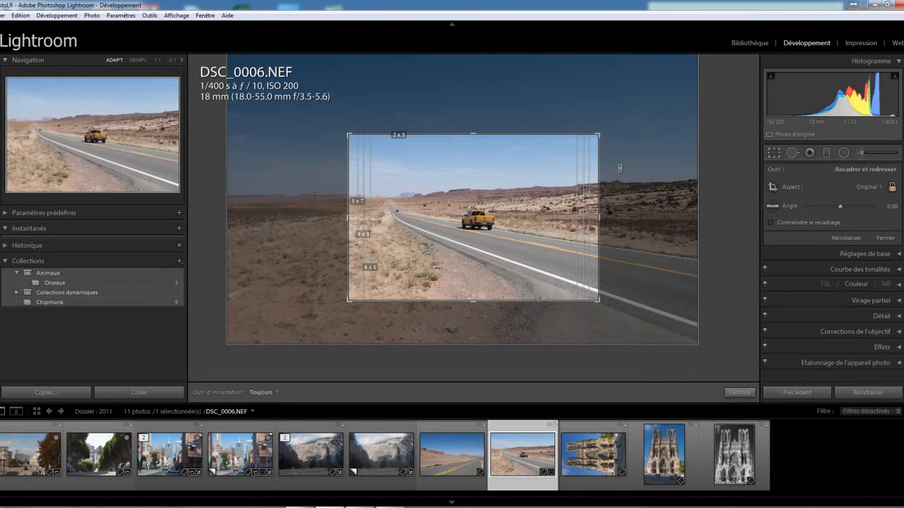
click(738, 392)
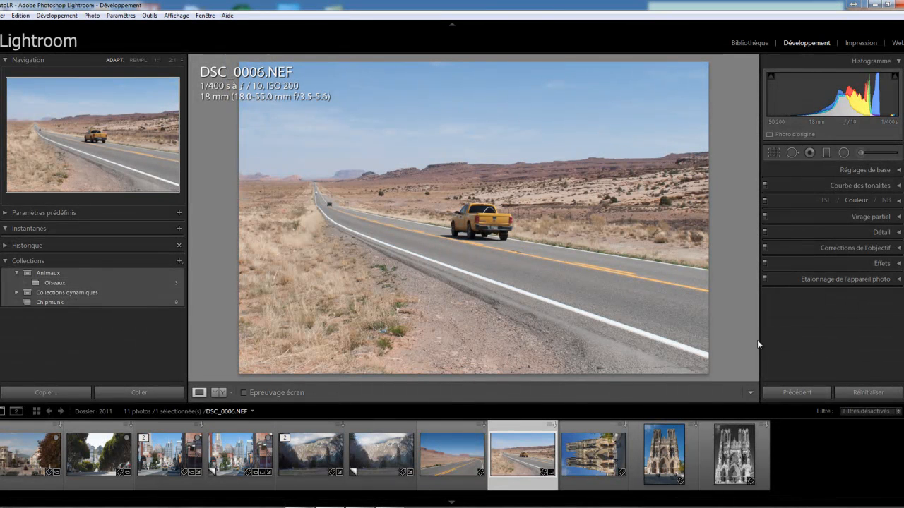
Reset the crop of DSC_0006.NEF and set its aspect ratio to 1 x 1
click(773, 153)
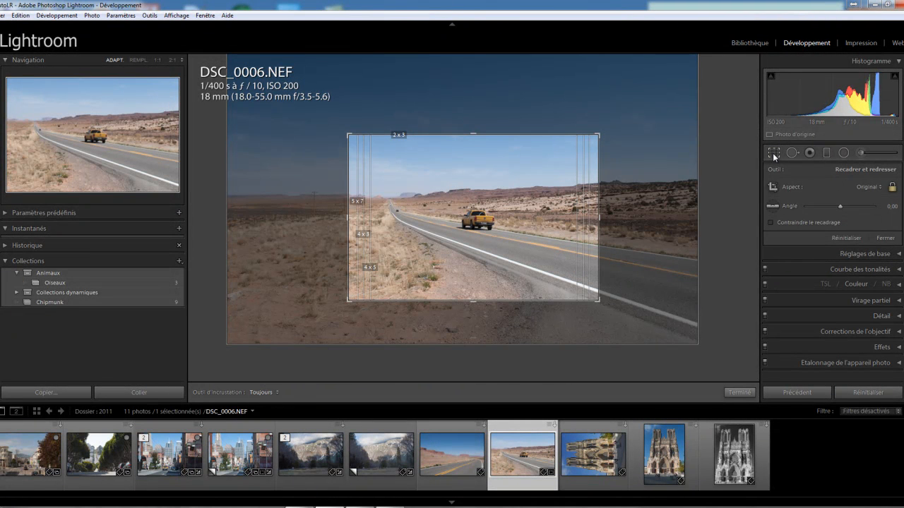
click(845, 238)
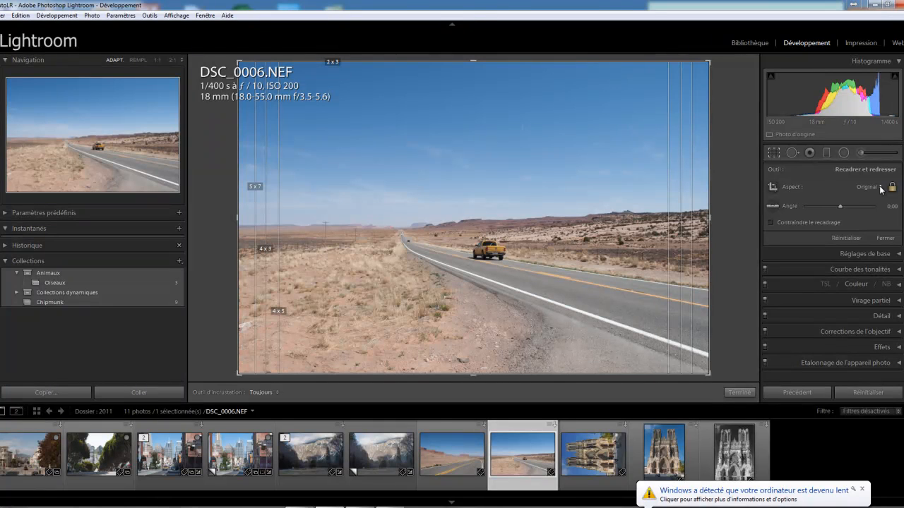
click(881, 190)
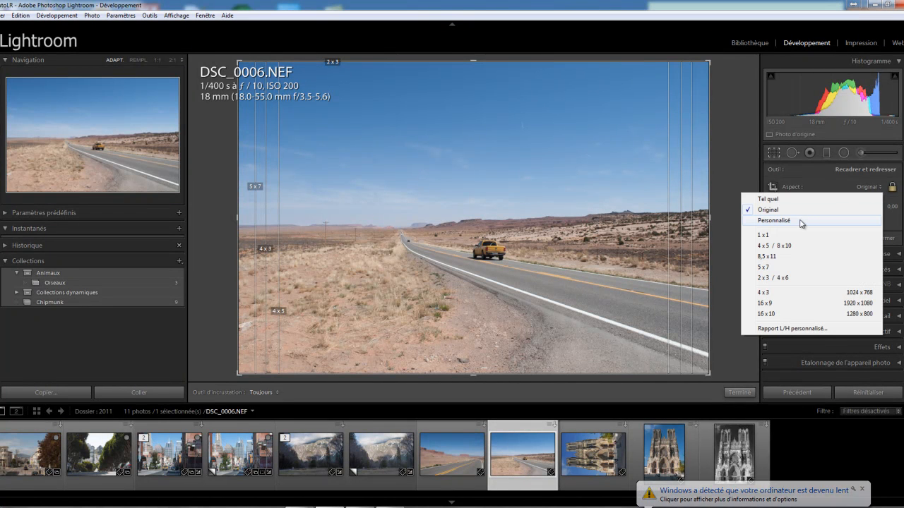
click(764, 235)
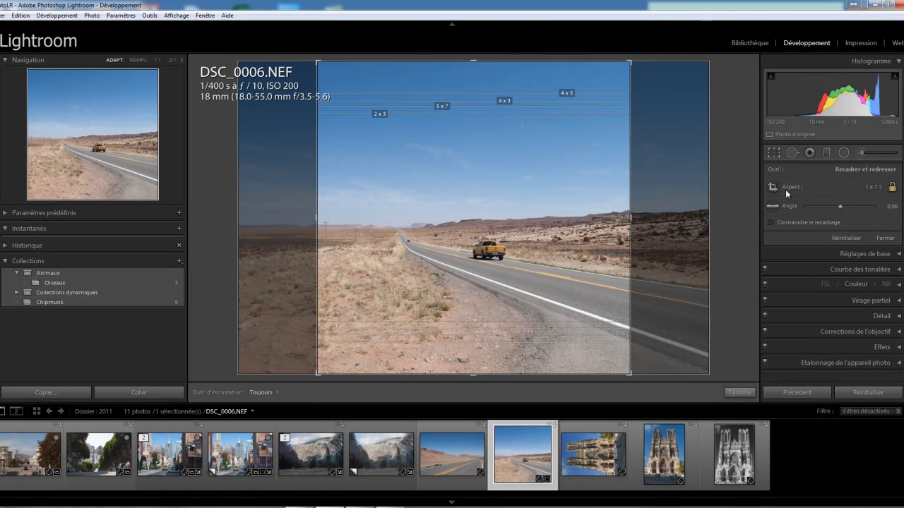
Set the crop ratio to 5 x 7, shrink the frame, and switch the ratio to 4 x 3
click(877, 188)
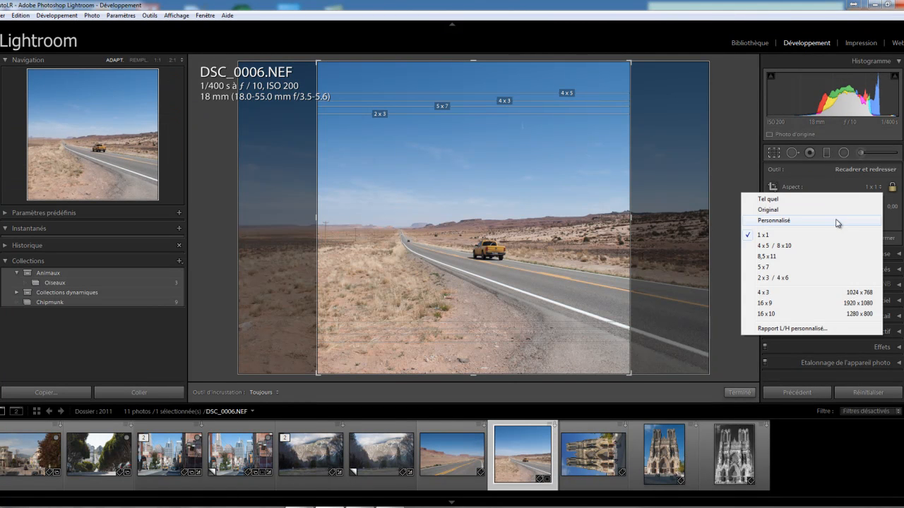
click(769, 267)
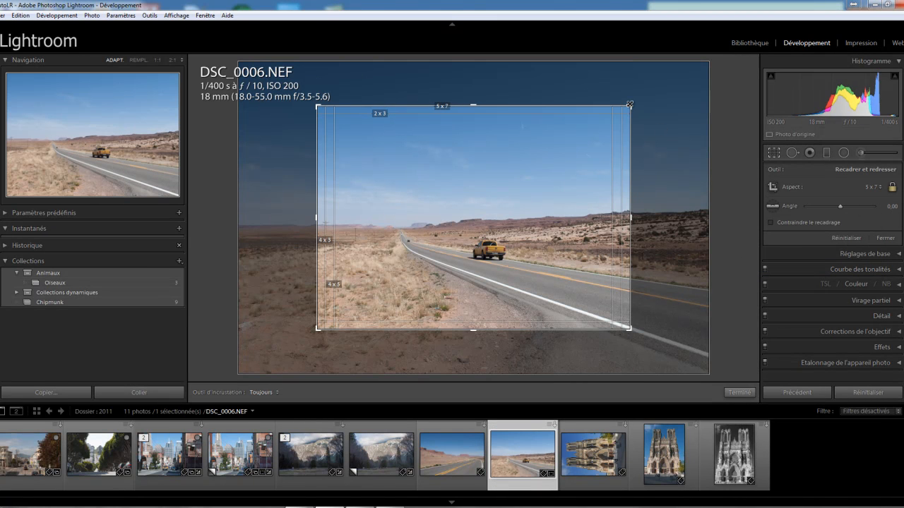
drag(630, 107, 629, 130)
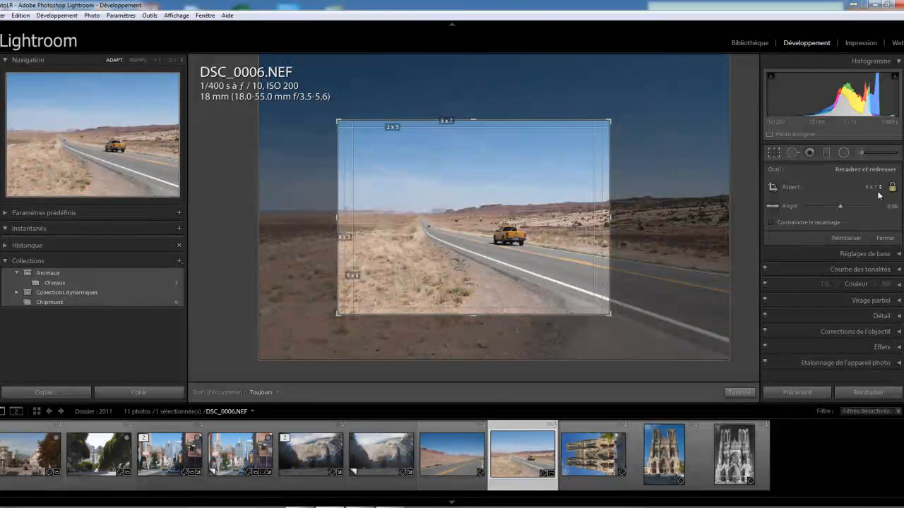
click(880, 188)
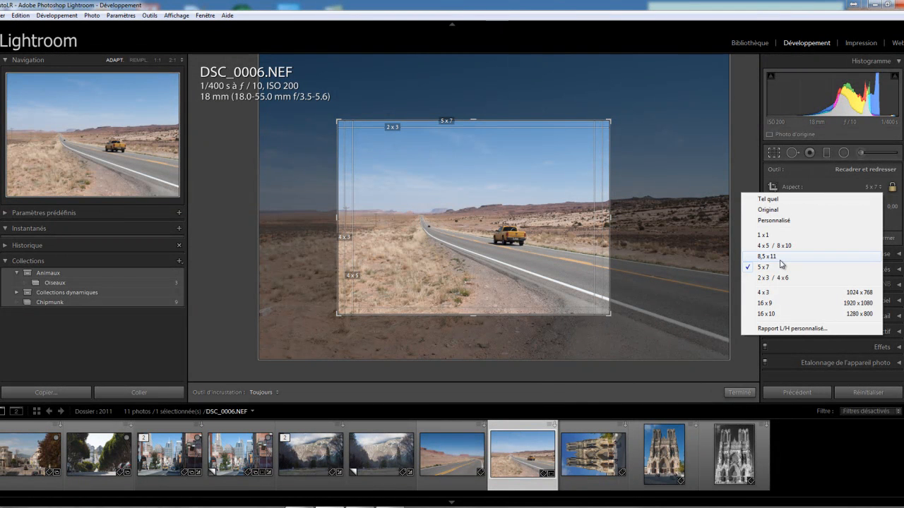
click(772, 292)
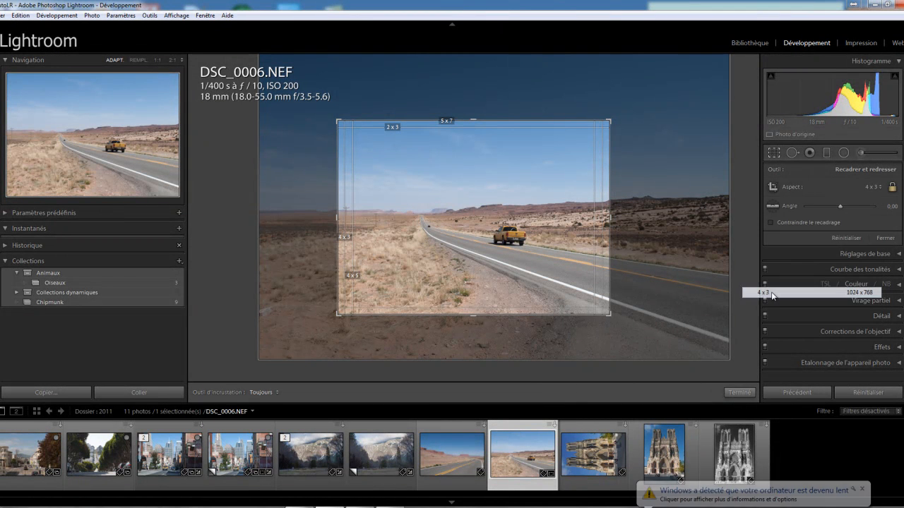
Set the crop ratio to 16 x 9, enlarge the frame, and reposition the photo with the truck near its middle
click(879, 188)
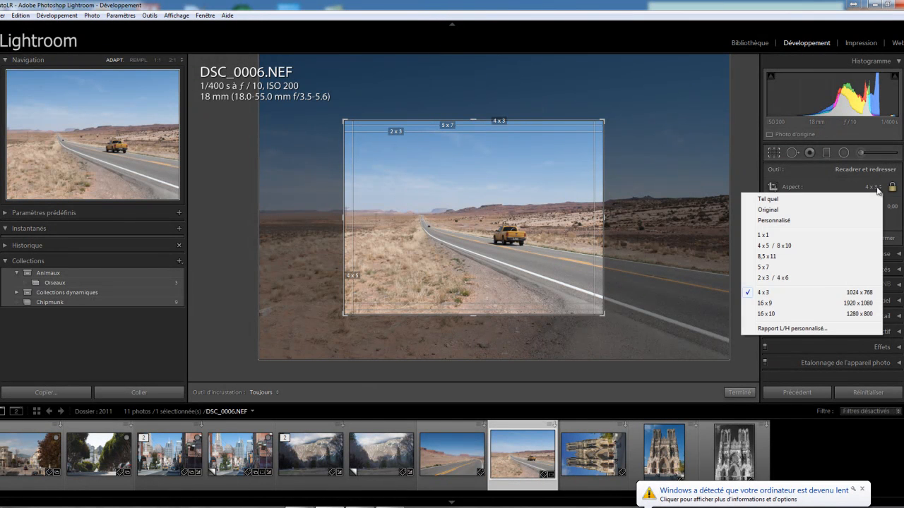
click(776, 306)
drag(604, 145, 635, 106)
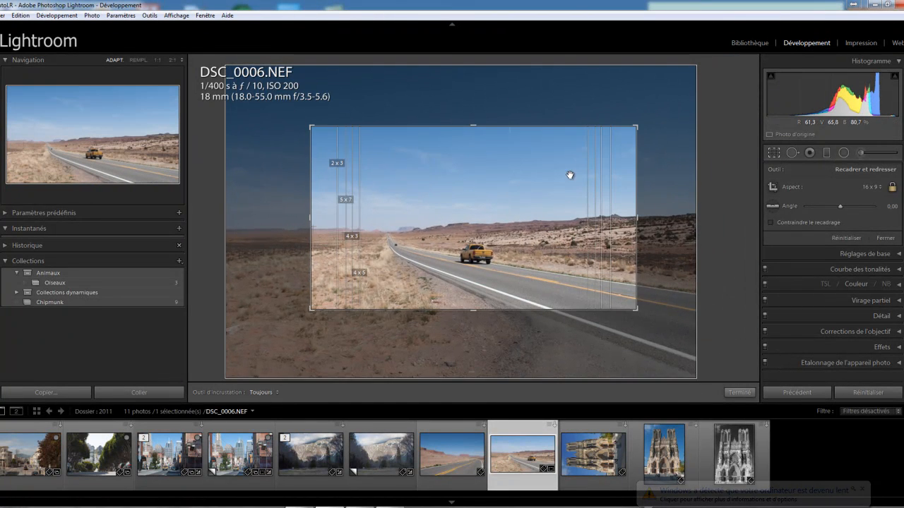
drag(535, 200, 601, 160)
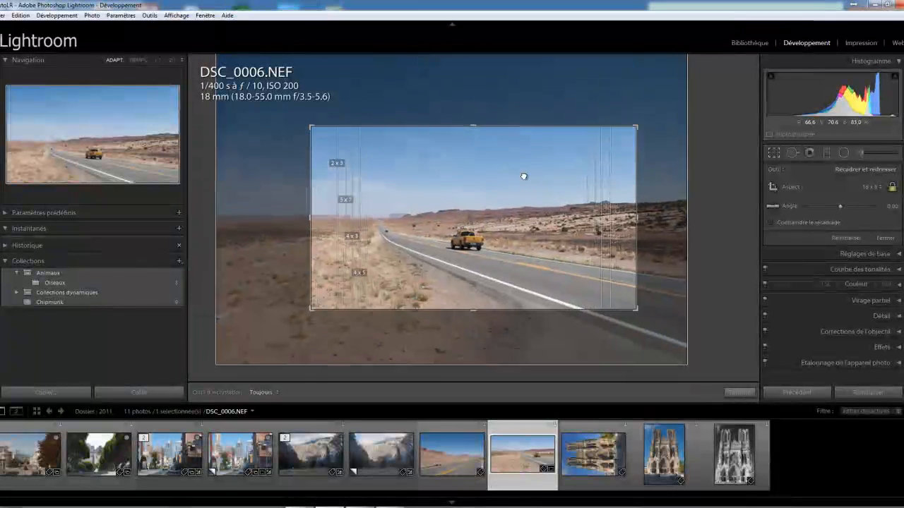
drag(524, 176, 535, 182)
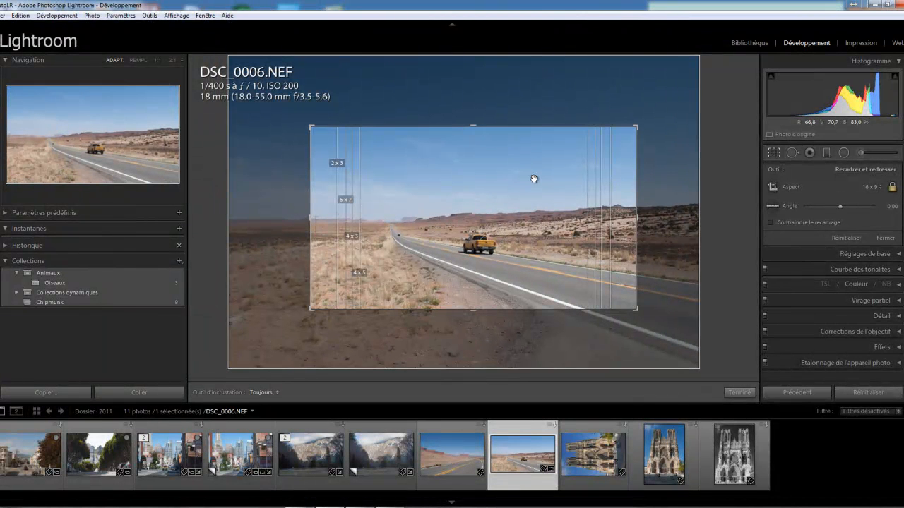
Return the crop to the Original ratio, then unlock the proportions and reshape the frame freely around the road and truck
click(879, 188)
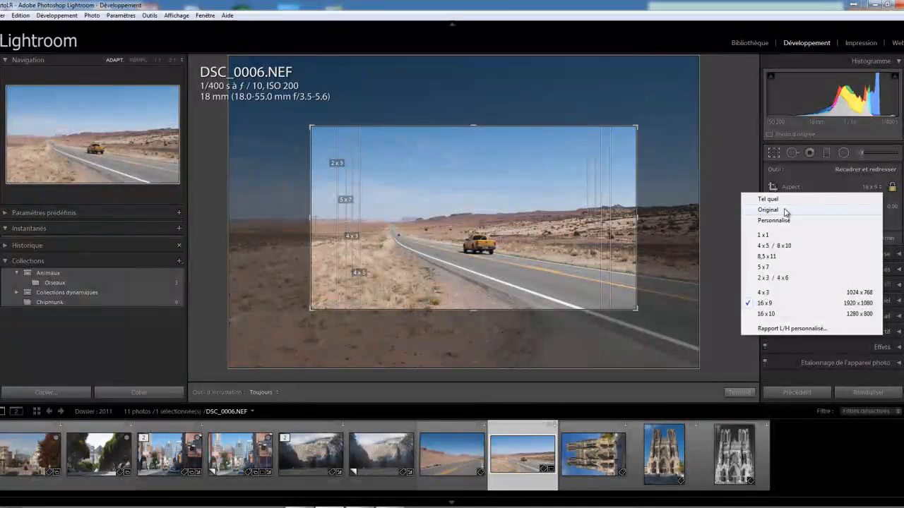
click(769, 210)
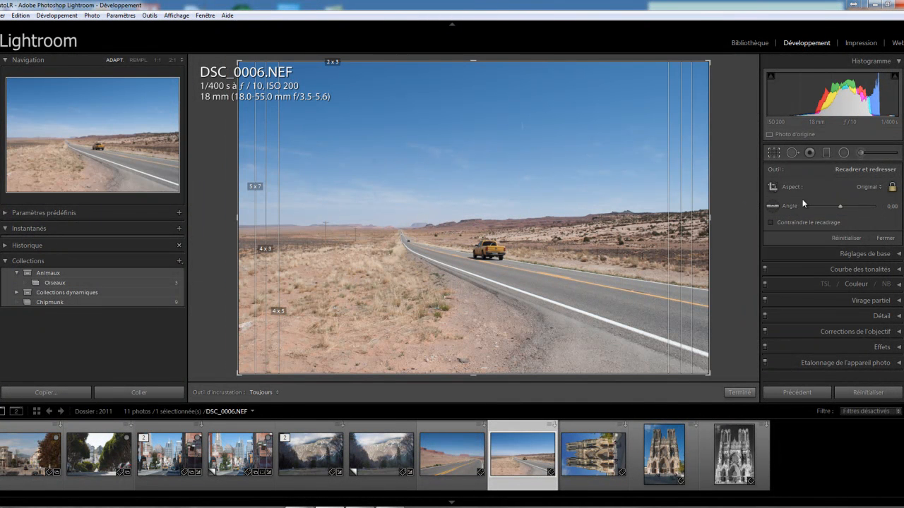
click(891, 188)
click(894, 190)
drag(708, 63, 631, 121)
drag(555, 196, 536, 245)
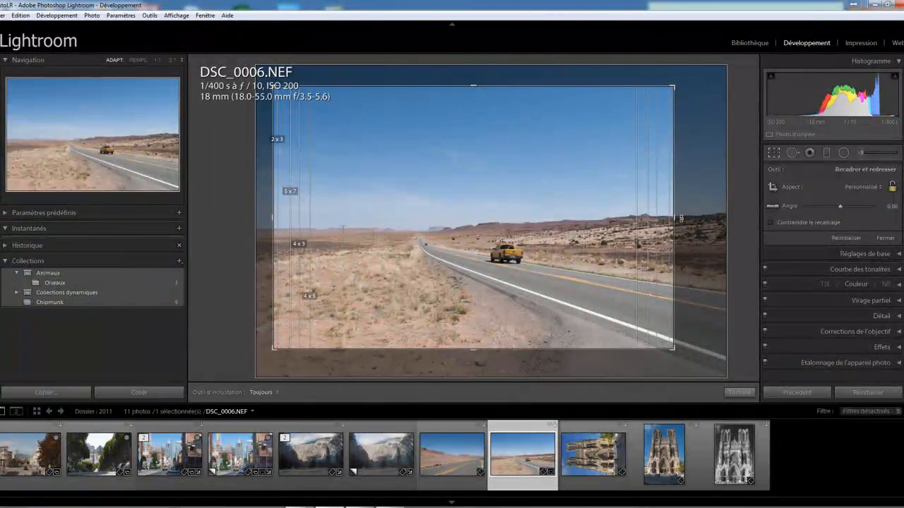
drag(677, 220, 655, 225)
drag(649, 77, 661, 105)
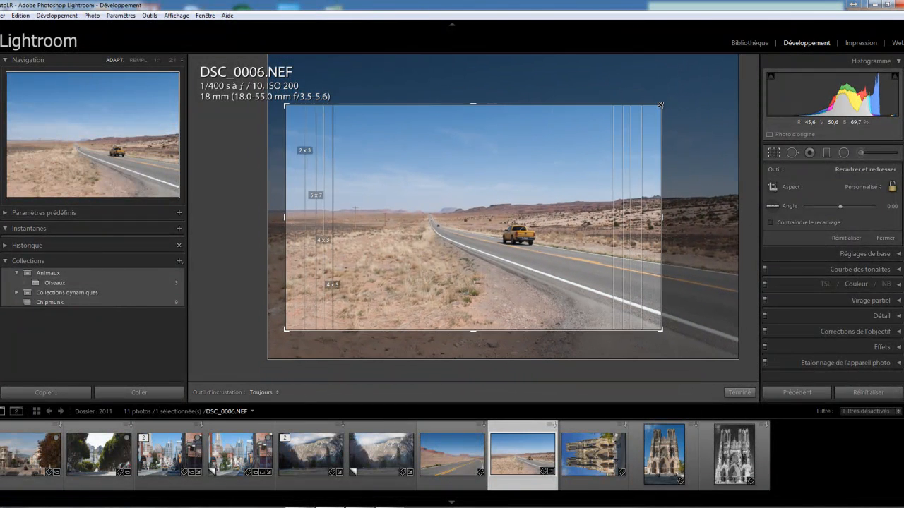
Lock the crop proportions again and reset the crop of DSC_0006.NEF
click(892, 186)
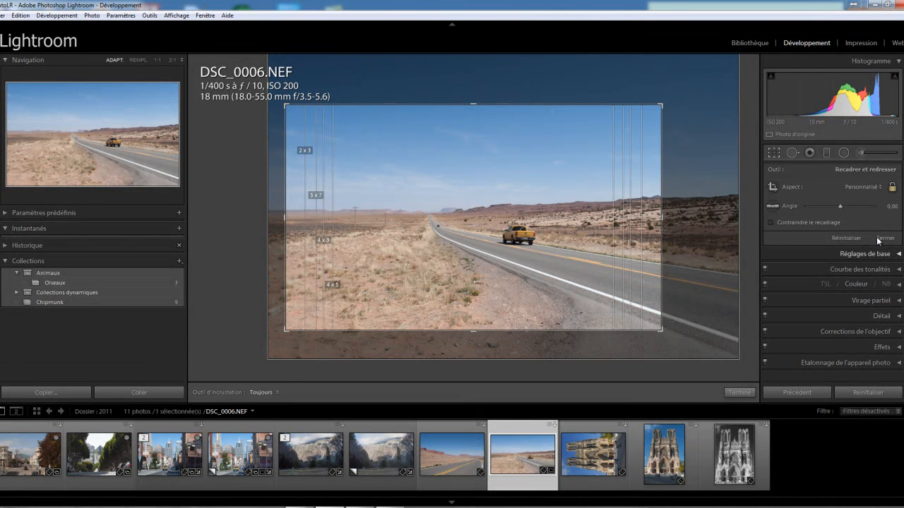
click(835, 237)
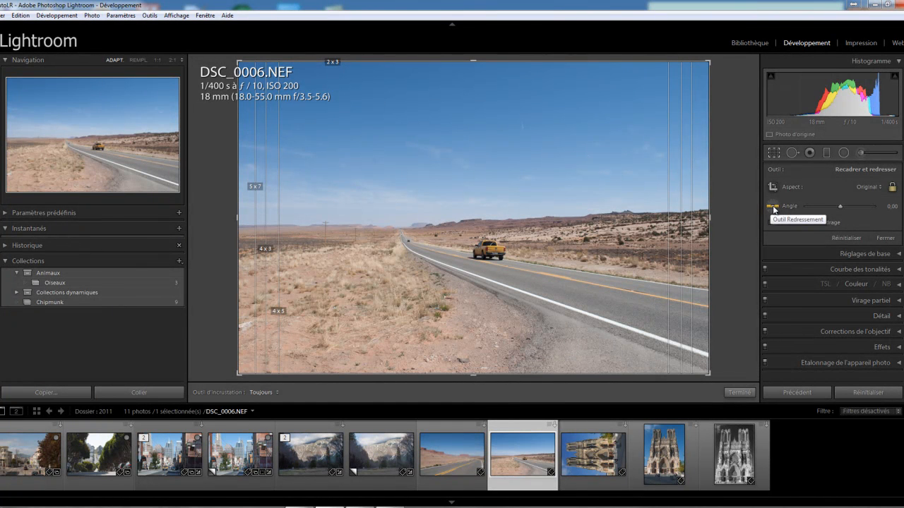
Straighten the street photo DSC_0445.NEF with the Straighten tool to an angle of about -1.48 and apply it
click(166, 462)
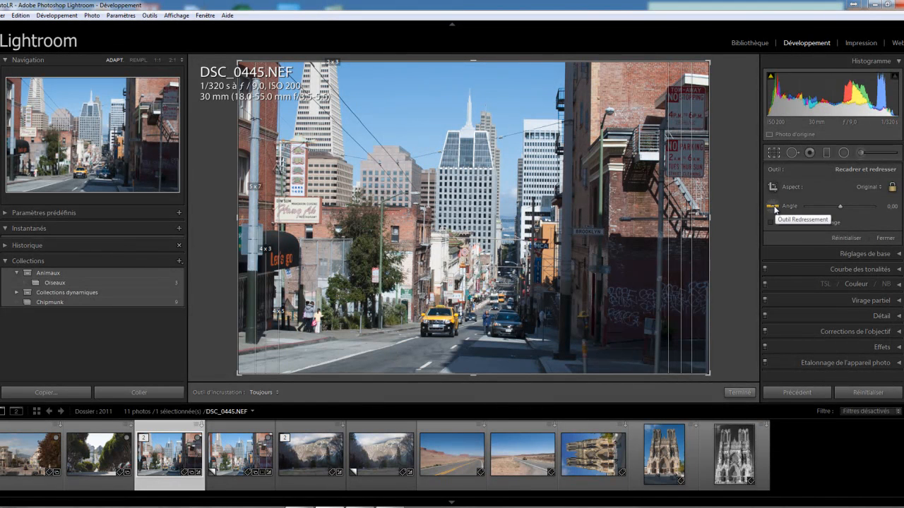
click(774, 209)
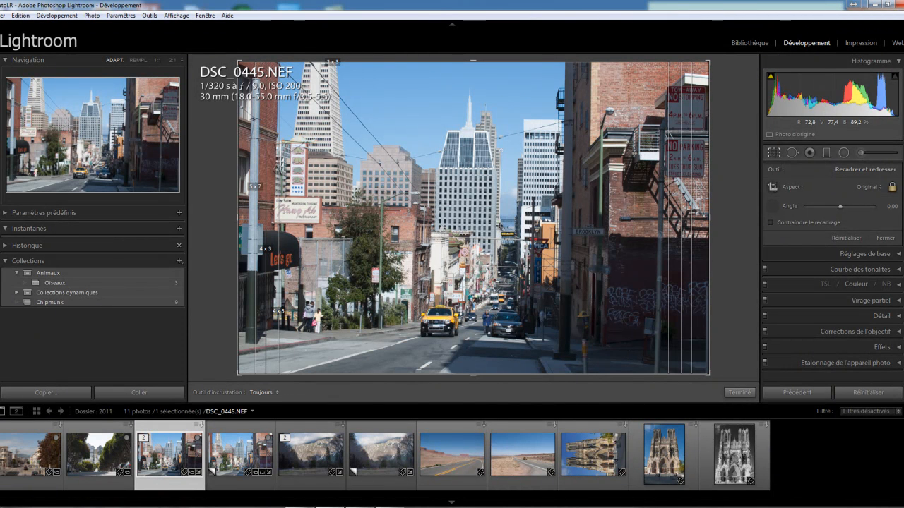
drag(500, 226, 499, 227)
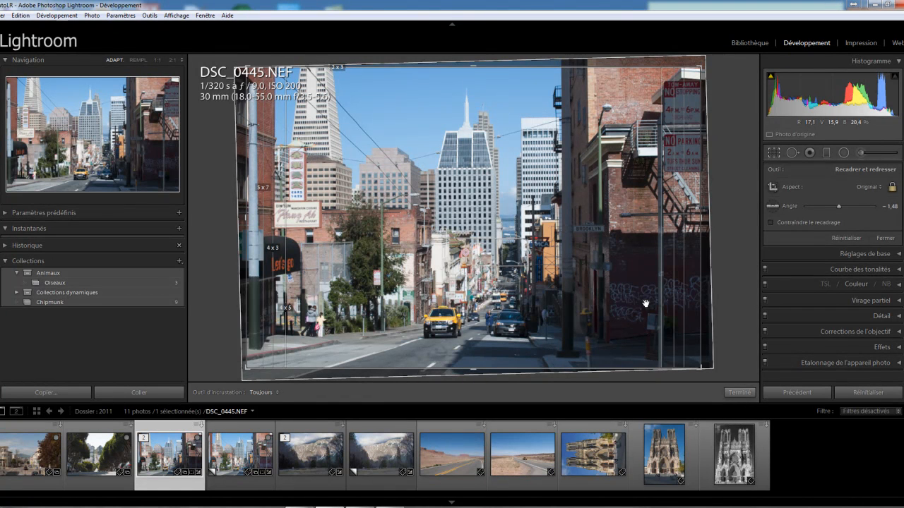
click(738, 393)
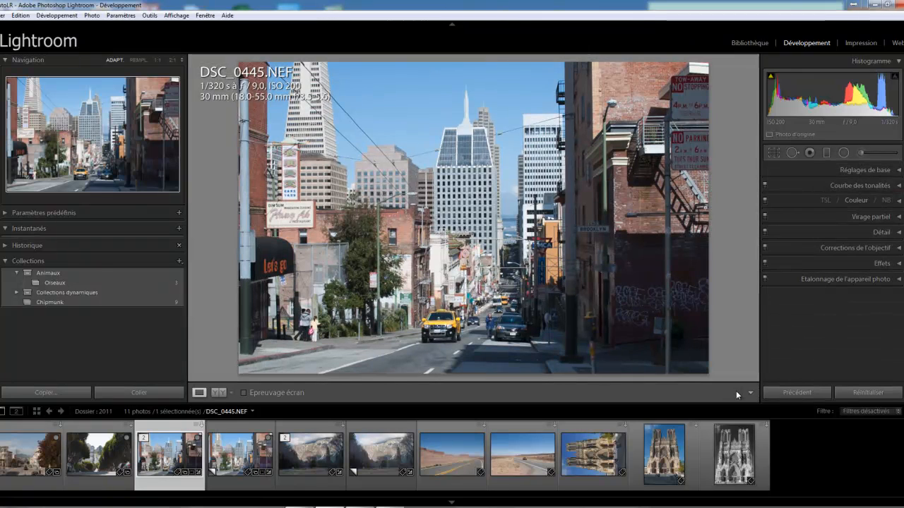
Reset the straightening of DSC_0445.NEF and straighten it again along the base of the street, to about -1.52
click(774, 153)
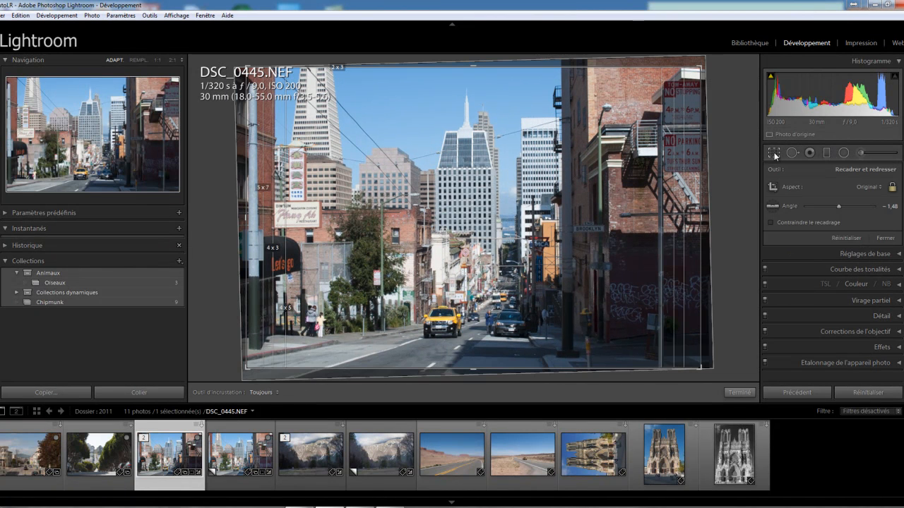
click(849, 238)
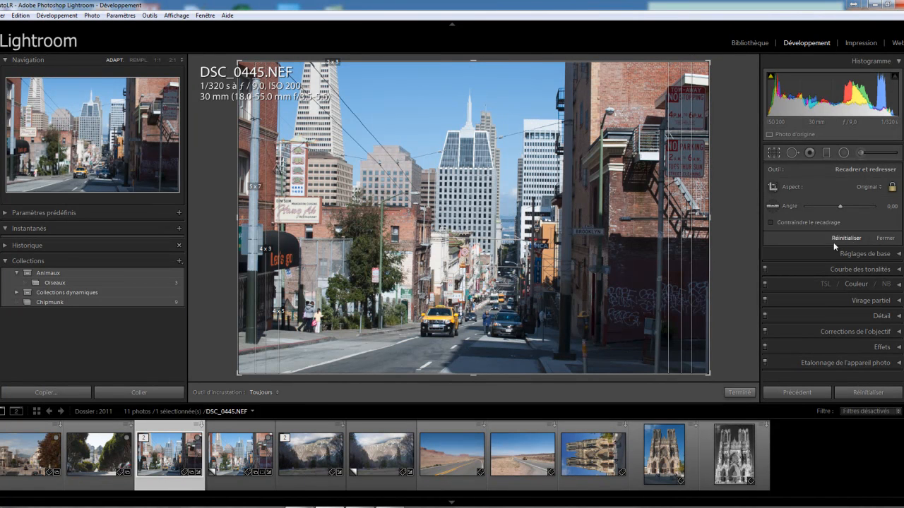
click(777, 208)
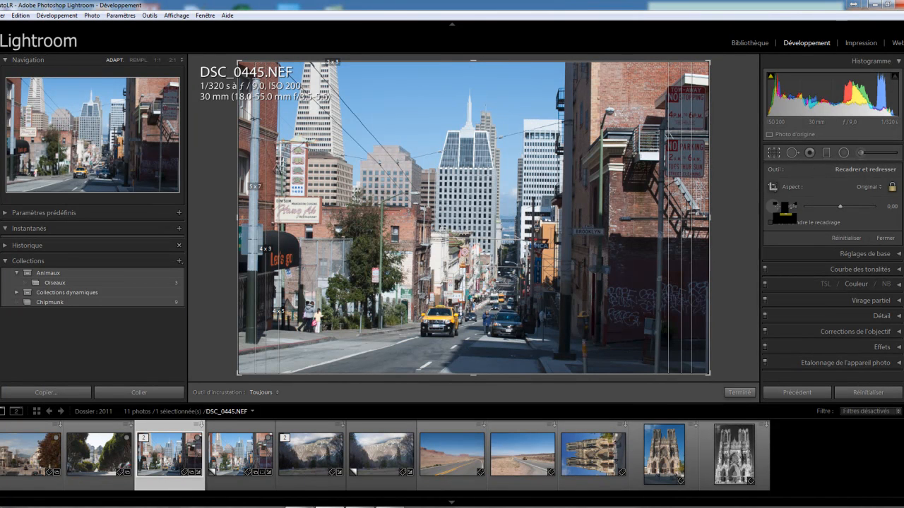
drag(321, 328, 590, 335)
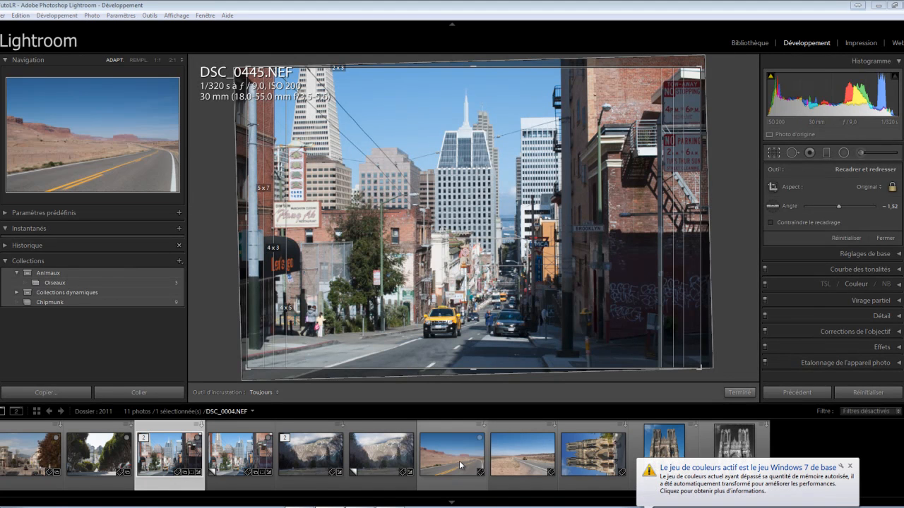
Straighten the desert road photo DSC_0006.NEF along its horizon to an angle of about -0.13
click(523, 456)
click(772, 206)
drag(288, 226, 512, 227)
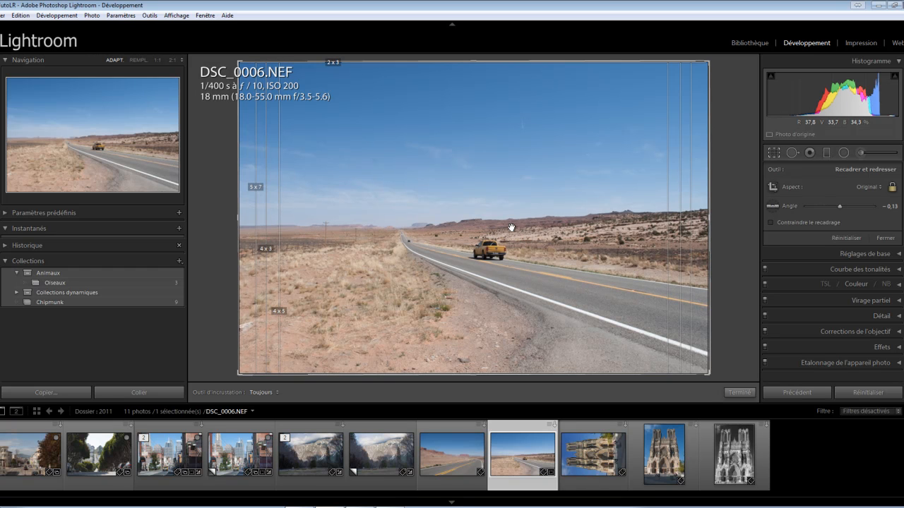
Reset the crop and straightening of DSC_0006.NEF and close the crop tool
click(773, 206)
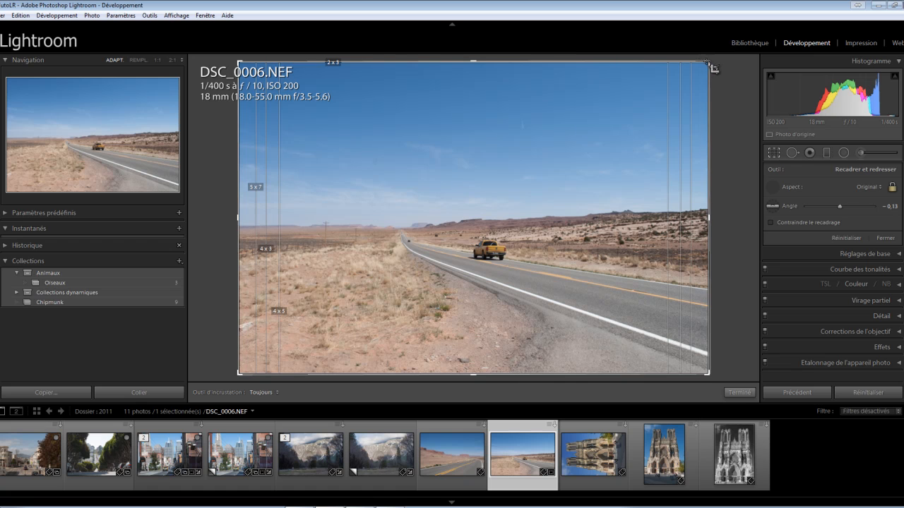
click(846, 238)
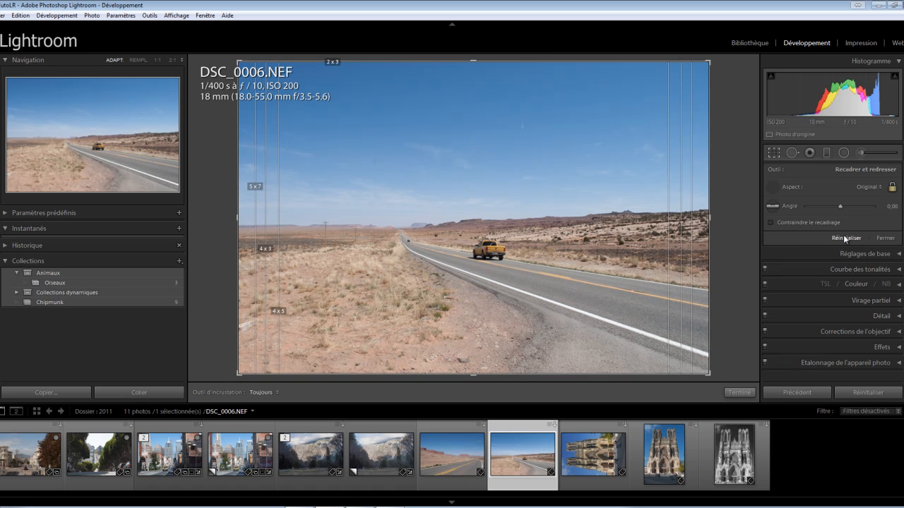
click(776, 153)
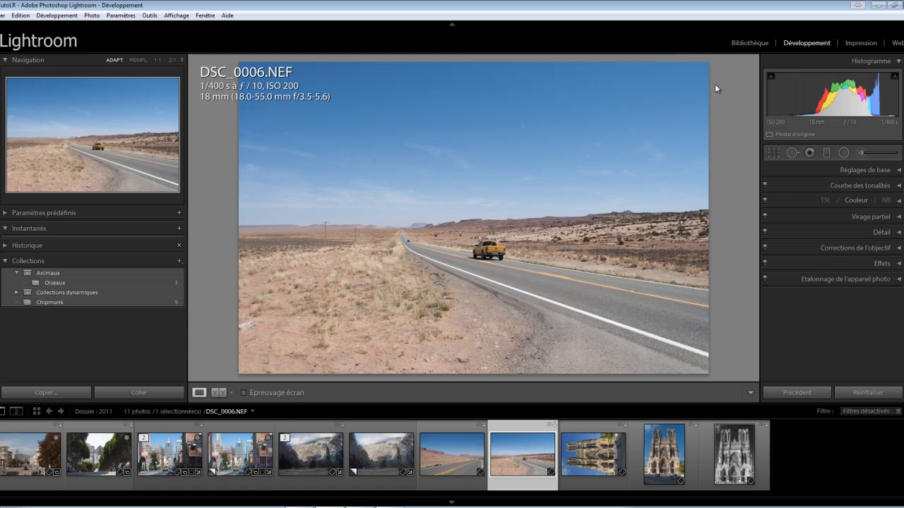
Crop DSC_0006.NEF from its upper-right corner at the Original aspect, and reposition the photo within the frame around the road and truck
click(776, 153)
drag(708, 63, 631, 127)
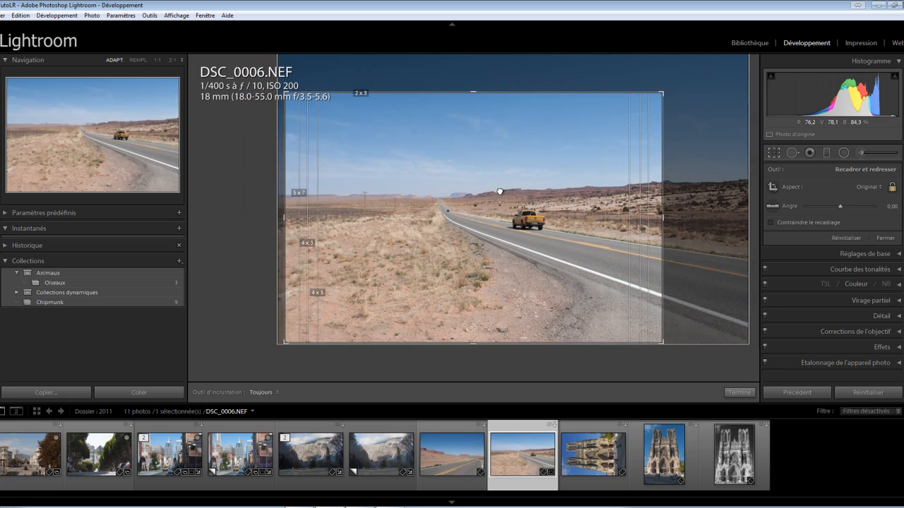
drag(506, 187, 486, 212)
Rotate DSC_0006.NEF freehand around the crop frame to an angle of about 5.84 and apply the crop
mouse_move(683, 87)
mouse_down()
mouse_move(663, 75)
mouse_move(671, 86)
mouse_up()
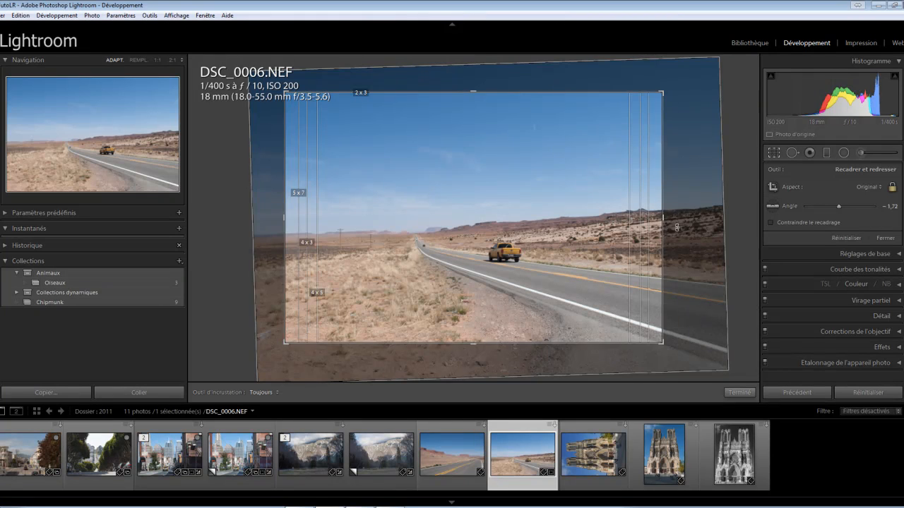
drag(676, 83, 680, 125)
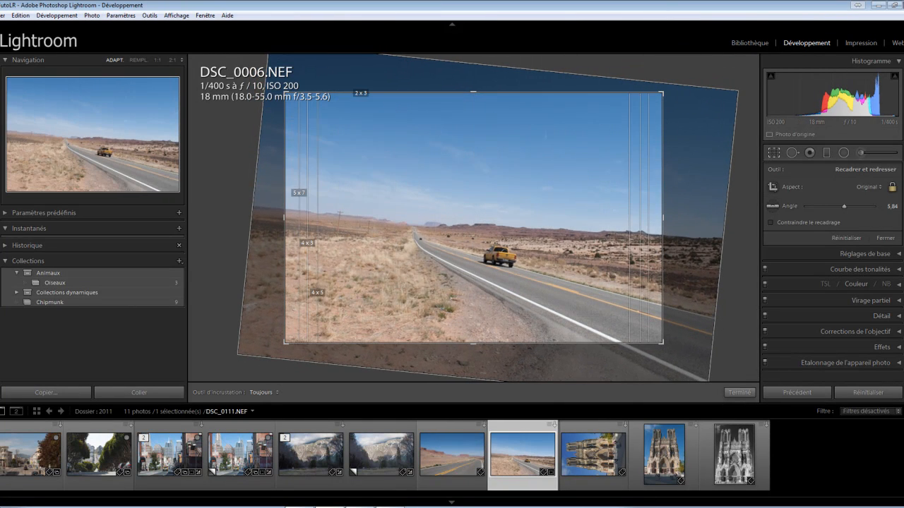
click(739, 392)
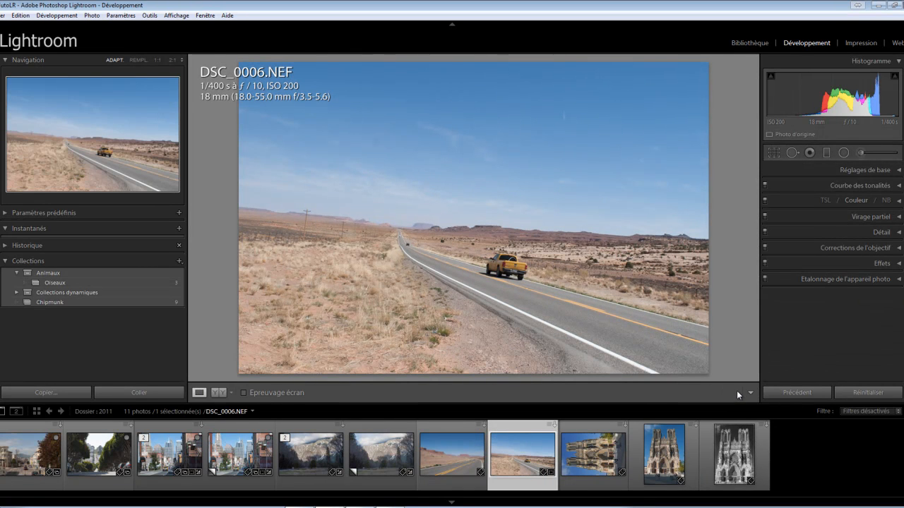
Straighten the cropped DSC_0006.NEF with the Straighten tool along the distant horizon to an angle of about -1.05 and apply it
click(773, 153)
click(773, 207)
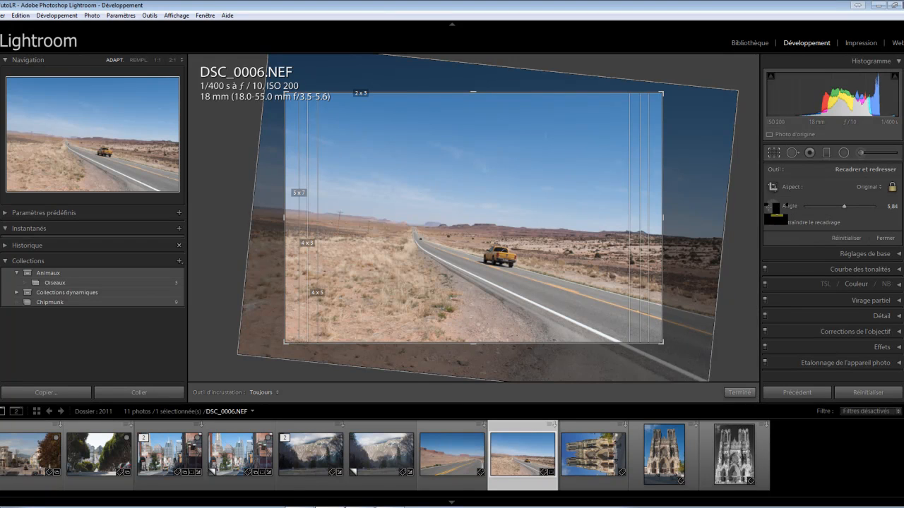
drag(326, 213, 412, 223)
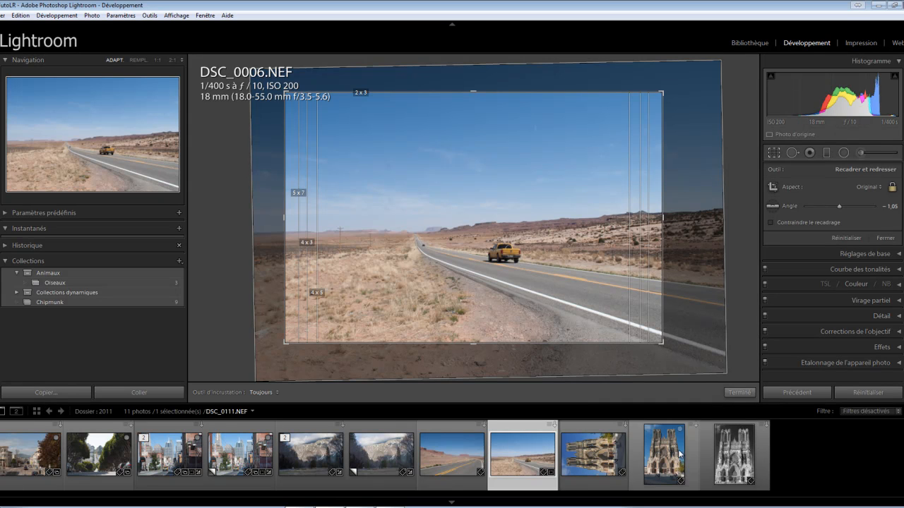
click(741, 393)
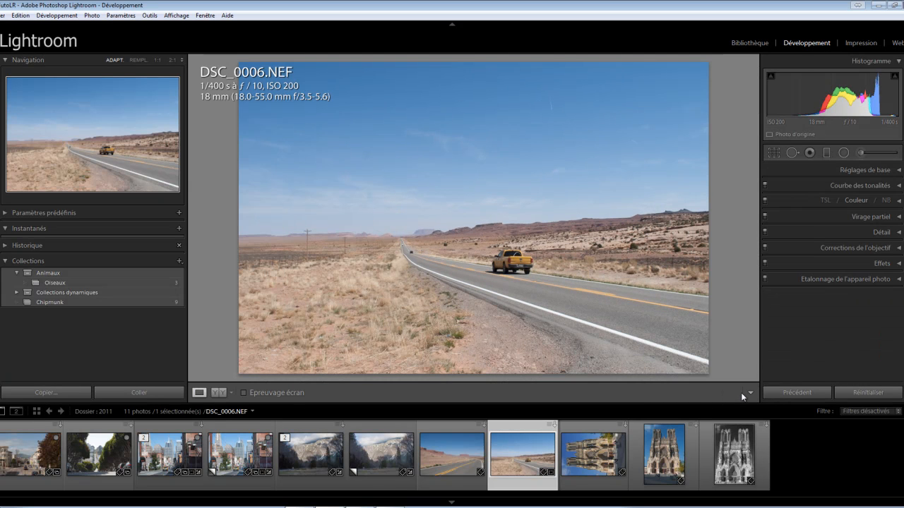